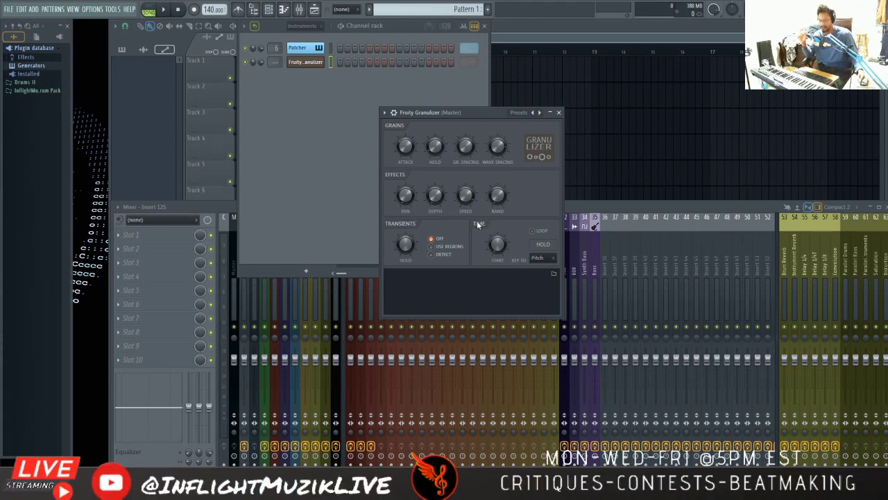
- Load Elite Kick (14) from the Kicks folder into Fruity Granulizer and enable looping
{"action": "left_click", "coordinate": [25, 82]}
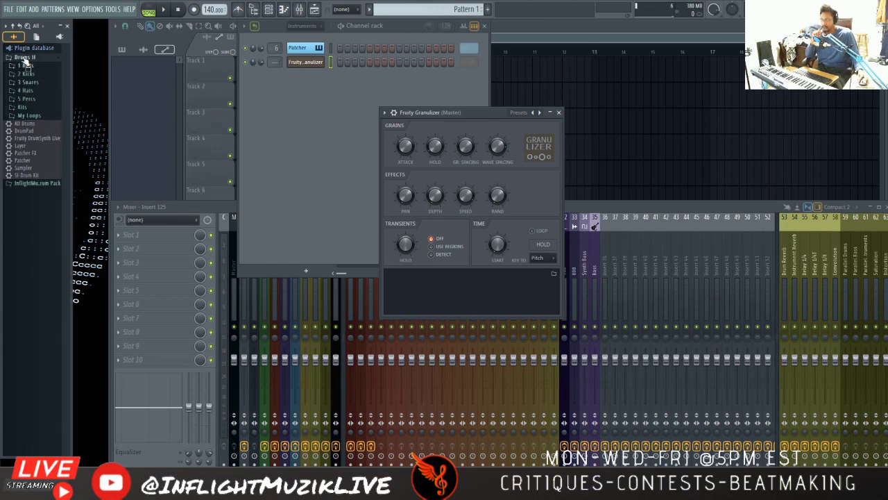
{"action": "left_click", "coordinate": [26, 74]}
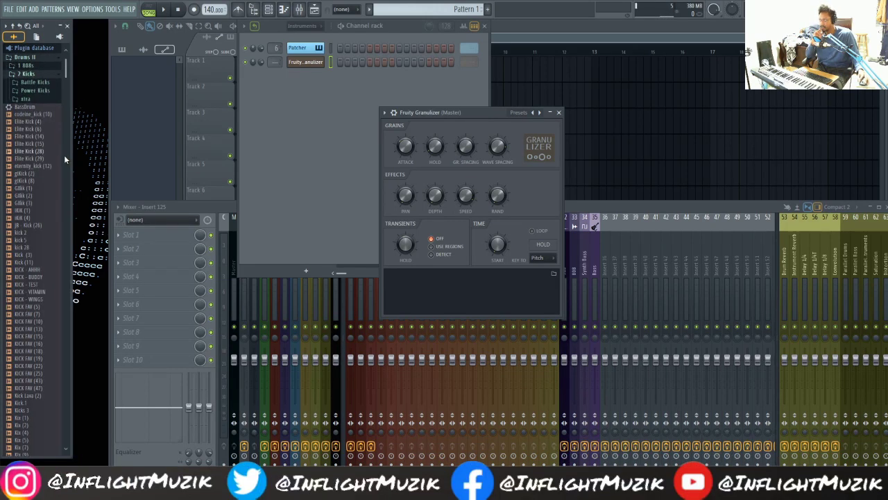
{"action": "left_click_drag", "start_coordinate": [38, 137], "coordinate": [532, 230]}
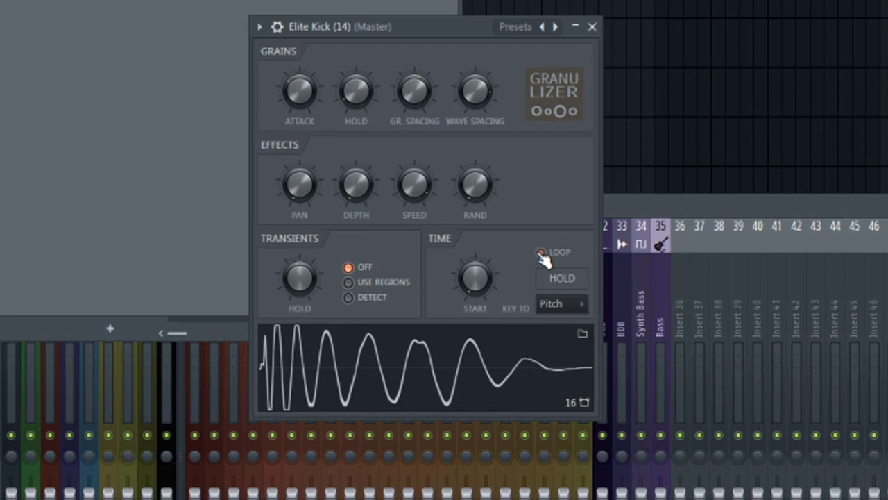
{"action": "left_click", "coordinate": [542, 254]}
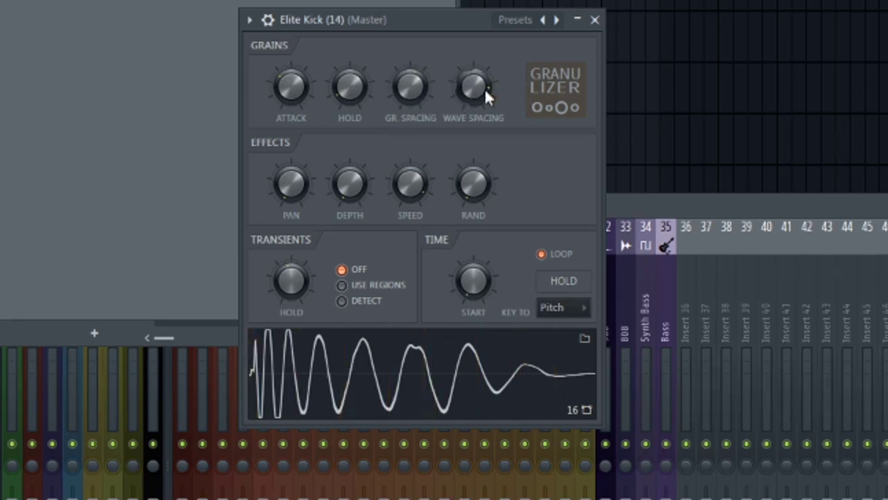
- Lower the Granulizer's wave spacing, then bring grain spacing down in several fine adjustments
{"action": "left_click_drag", "start_coordinate": [477, 89], "coordinate": [477, 104]}
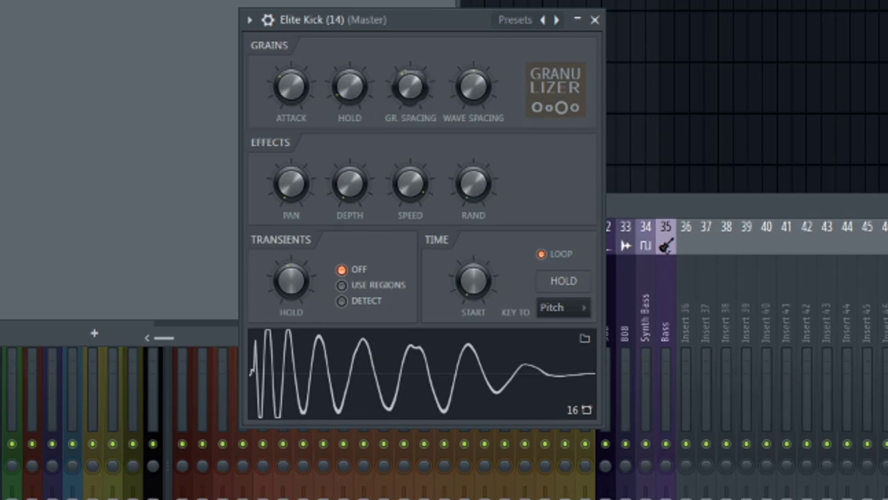
{"action": "left_click_drag", "start_coordinate": [410, 84], "coordinate": [410, 93]}
{"action": "mouse_move", "coordinate": [402, 90]}
{"action": "left_mouse_down"}
{"action": "mouse_move", "coordinate": [400, 78]}
{"action": "mouse_move", "coordinate": [399, 95]}
{"action": "left_mouse_up"}
{"action": "left_click_drag", "start_coordinate": [409, 97], "coordinate": [408, 99]}
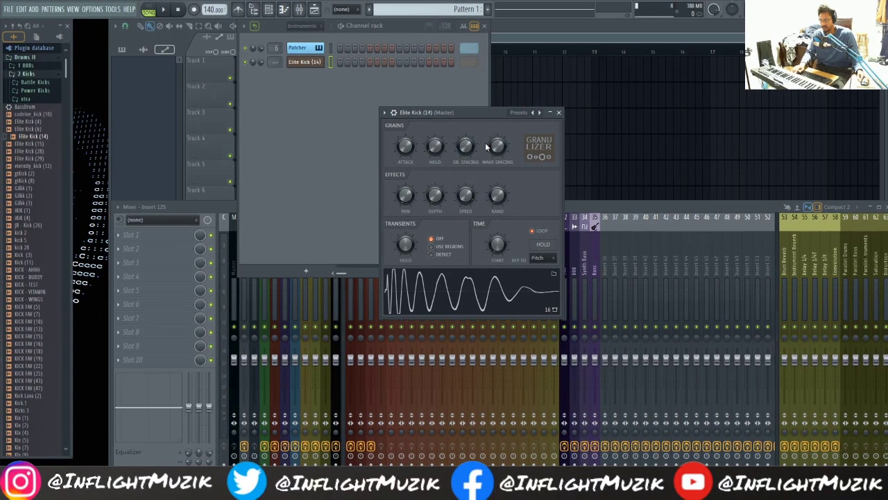
- Replace the Granulizer sample with DARK_HAT_0003 from the hi-hats folder
{"action": "left_click", "coordinate": [29, 73]}
{"action": "left_click", "coordinate": [49, 91]}
{"action": "left_click_drag", "start_coordinate": [33, 229], "coordinate": [493, 125]}
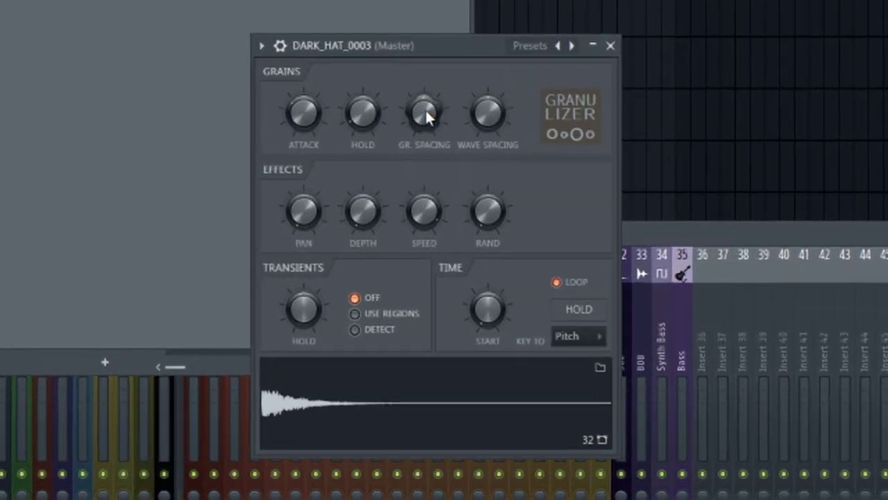
- Create a Grain spacing automation clip that starts at minimum and rises steeply
{"action": "right_click", "coordinate": [459, 141]}
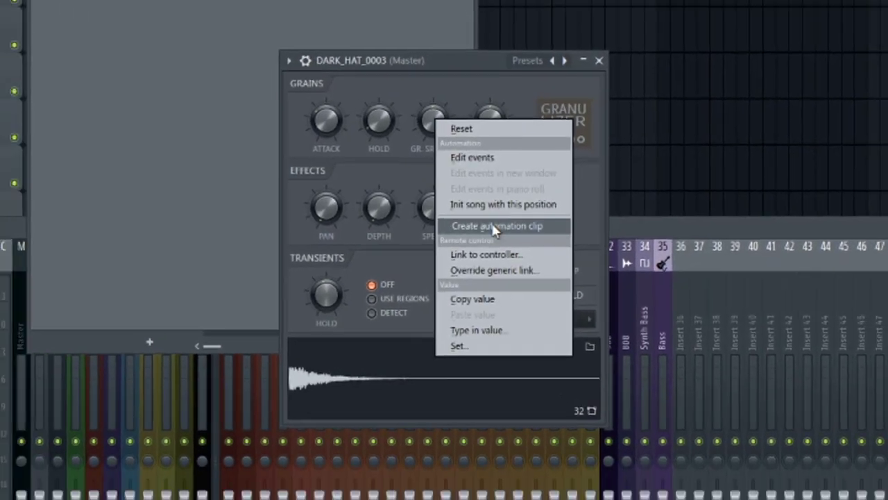
{"action": "left_click", "coordinate": [491, 231]}
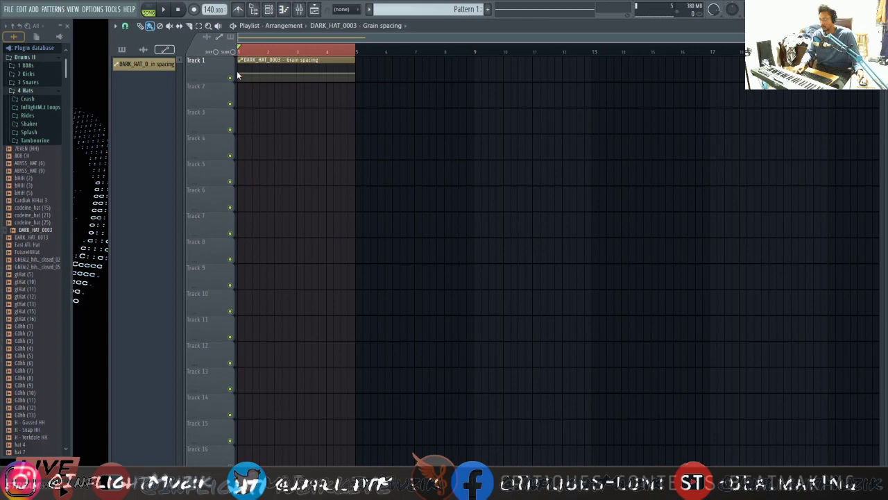
{"action": "left_click_drag", "start_coordinate": [241, 74], "coordinate": [229, 92]}
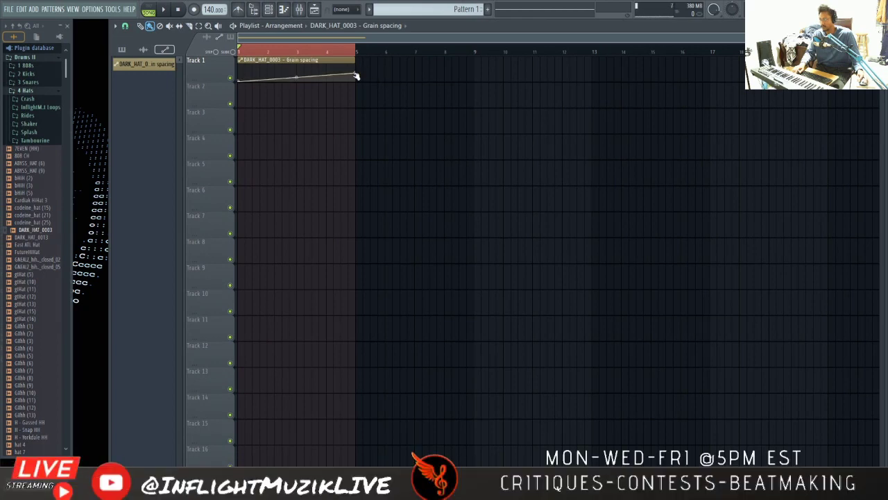
{"action": "left_click_drag", "start_coordinate": [356, 76], "coordinate": [356, 60]}
- Show all channels in the Channel rack and open DARK_HAT_0003 in the piano roll
{"action": "key", "text": "F6"}
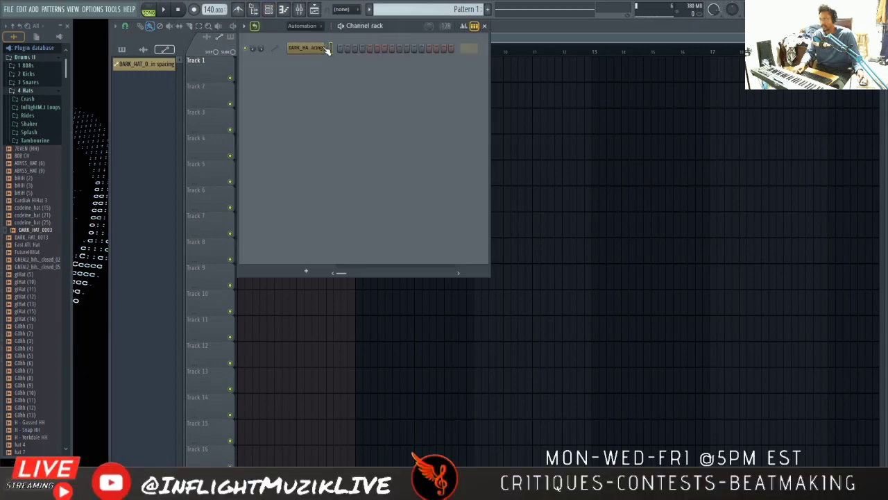
{"action": "left_click", "coordinate": [315, 28]}
{"action": "left_click", "coordinate": [305, 43]}
{"action": "left_click", "coordinate": [316, 236]}
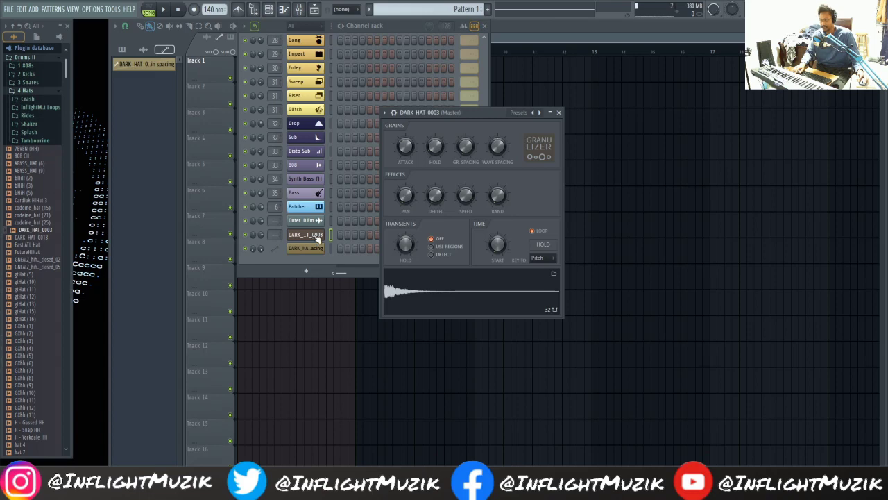
{"action": "left_click", "coordinate": [316, 236]}
{"action": "right_click", "coordinate": [328, 234]}
{"action": "left_click", "coordinate": [338, 235]}
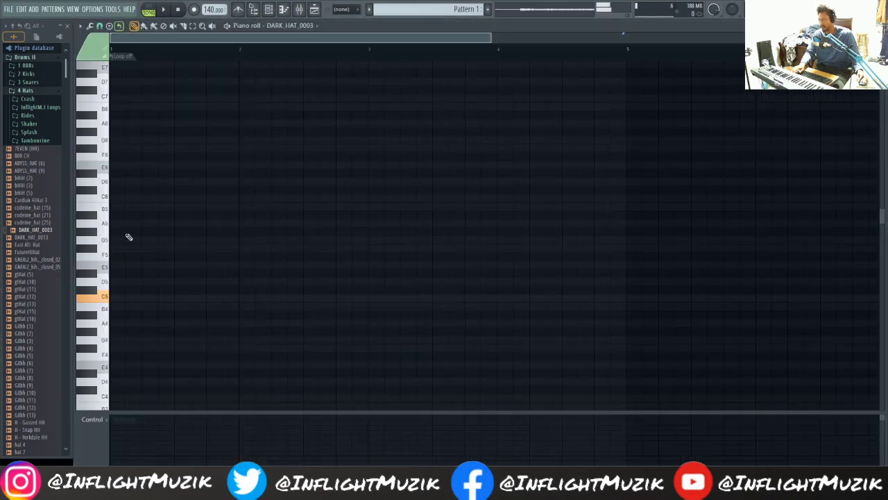
- Add a C5 note for DARK_HAT_0003 stretched to fill the whole pattern
{"action": "left_click", "coordinate": [117, 298]}
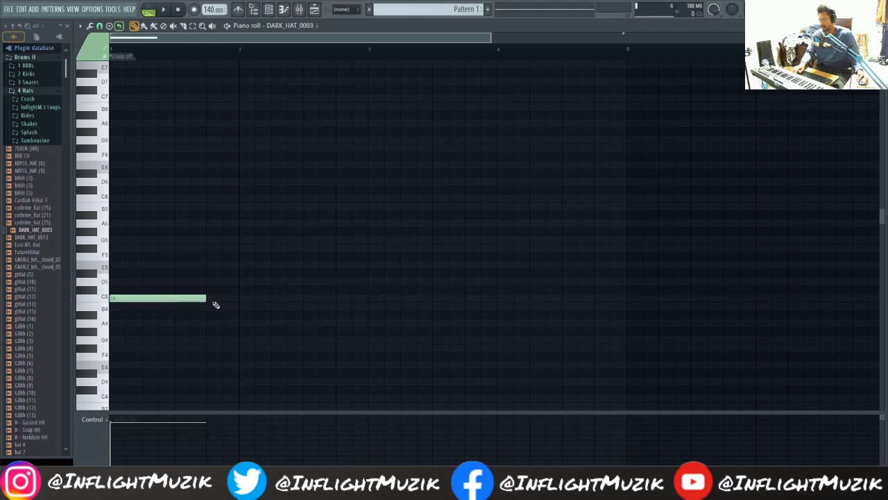
{"action": "left_click_drag", "start_coordinate": [209, 298], "coordinate": [621, 324]}
{"action": "key", "text": "F5"}
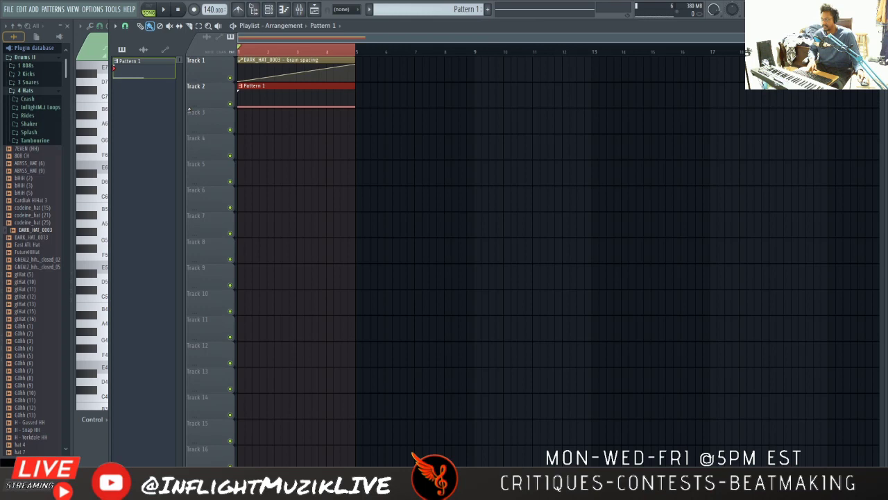
- Play the arrangement to hear the riser, stop it, then bring up the channel rack and mixer
{"action": "key", "text": "space"}
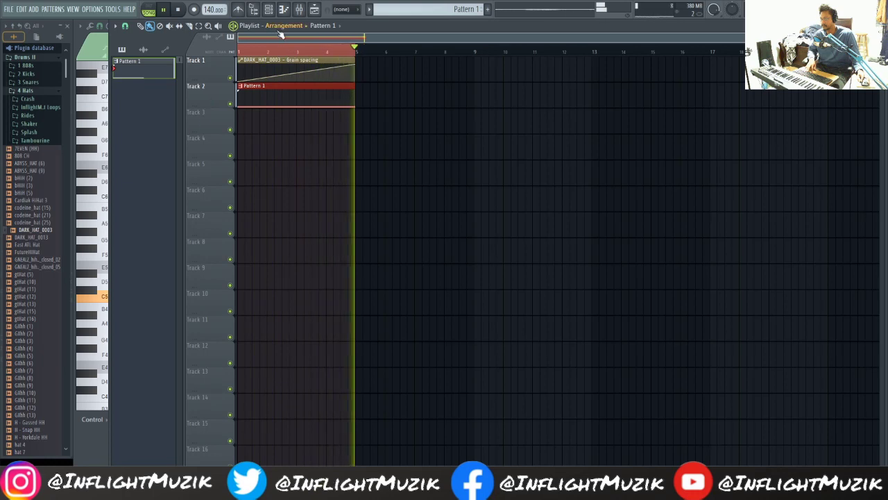
{"action": "key", "text": "space"}
{"action": "key", "text": "space"}
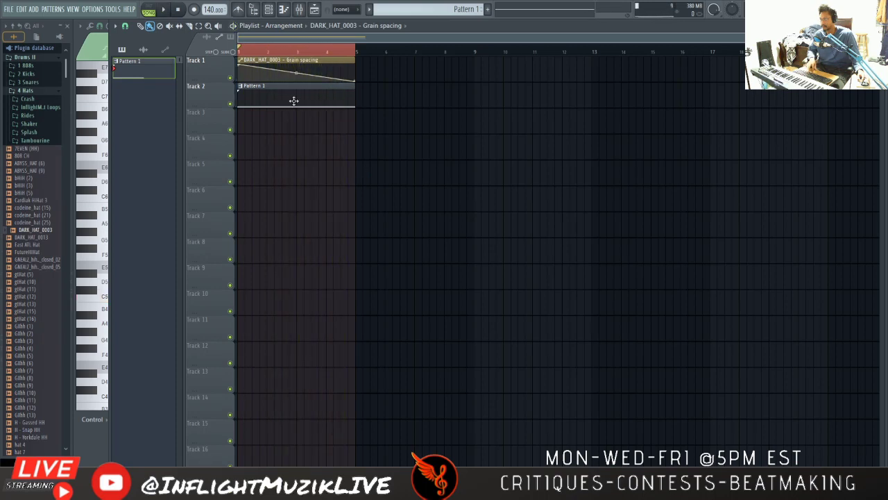
{"action": "key", "text": "space"}
{"action": "key", "text": "F6"}
{"action": "key", "text": "F9"}
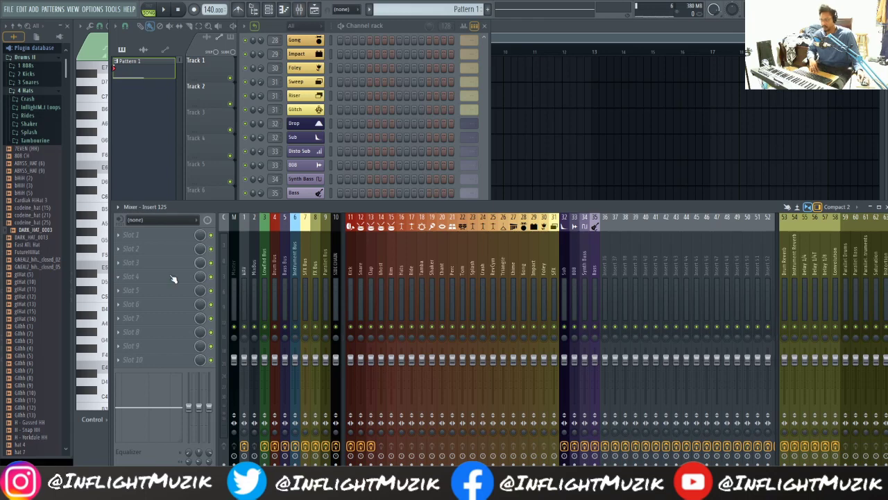
- Add Fruity Reeverb 2 to an empty mixer slot and turn up its decay time
{"action": "left_click", "coordinate": [152, 294]}
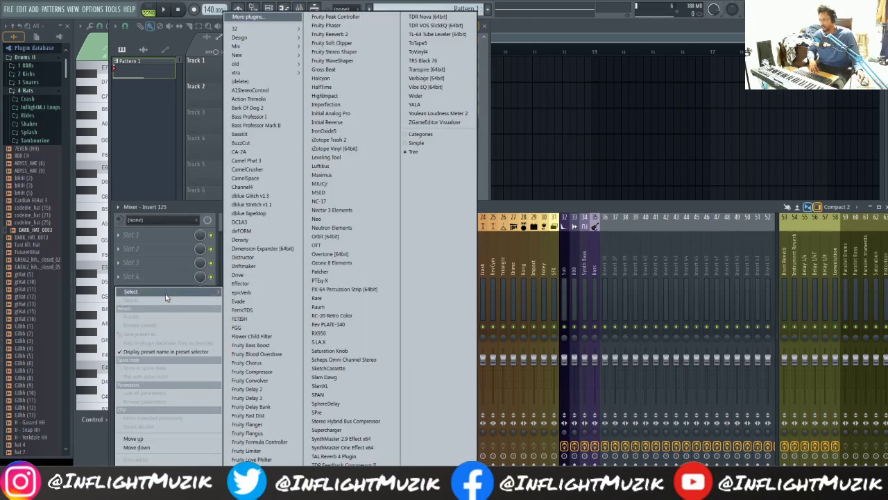
{"action": "left_click", "coordinate": [329, 34]}
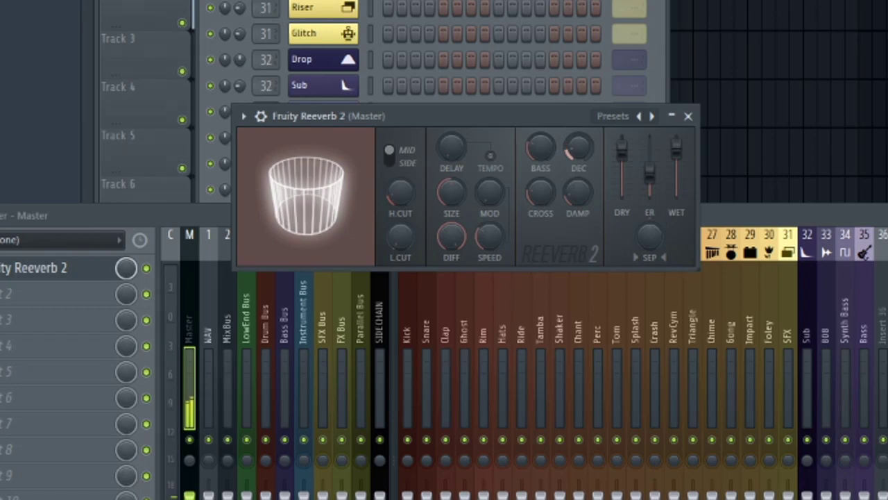
{"action": "mouse_move", "coordinate": [579, 147]}
{"action": "left_mouse_down"}
{"action": "mouse_move", "coordinate": [579, 126]}
{"action": "mouse_move", "coordinate": [581, 158]}
{"action": "left_mouse_up"}
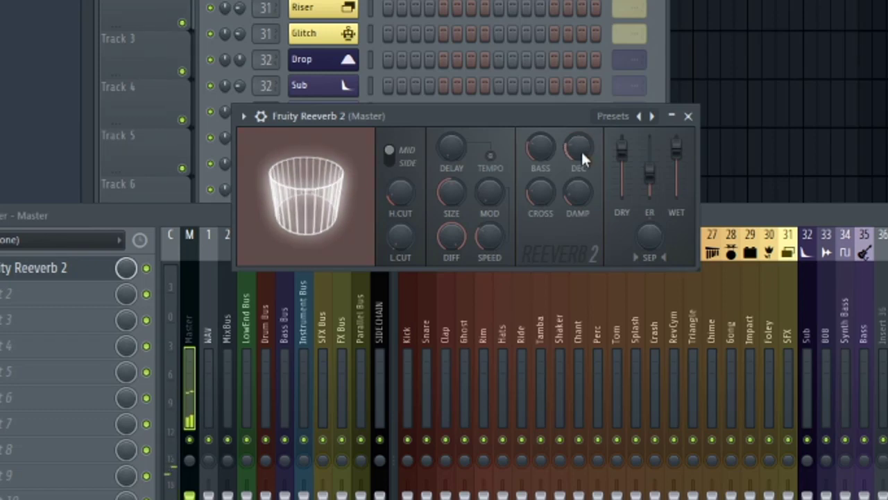
- Create a Decay time automation clip sloping from high to low, then play it
{"action": "right_click", "coordinate": [579, 149]}
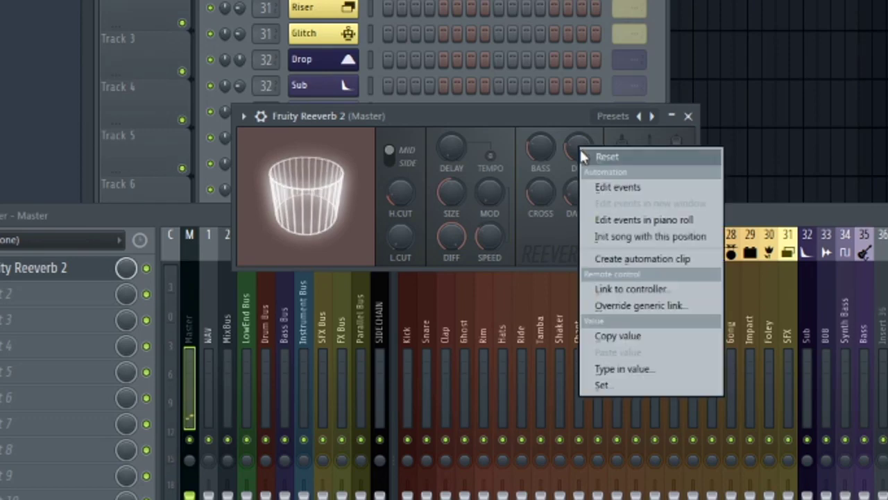
{"action": "left_click", "coordinate": [642, 258]}
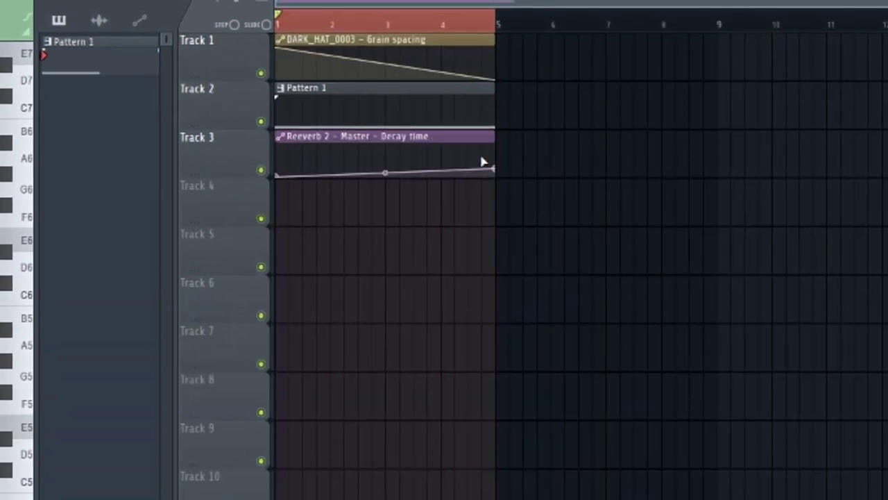
{"action": "left_click_drag", "start_coordinate": [499, 170], "coordinate": [539, 229]}
{"action": "key", "text": "space"}
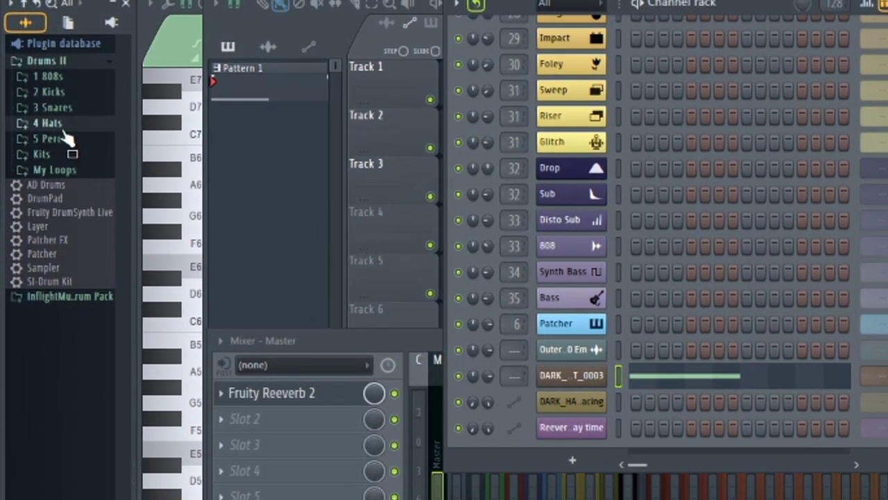
- Load Inflight FX 5 from the Inflight FX folder onto the DARK_HAT_0003 channel and play it
{"action": "left_click", "coordinate": [17, 115]}
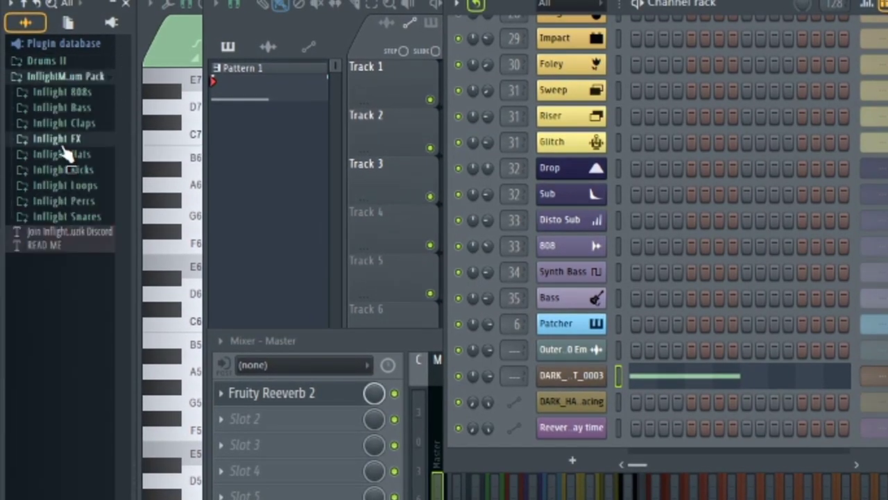
{"action": "left_click", "coordinate": [66, 139]}
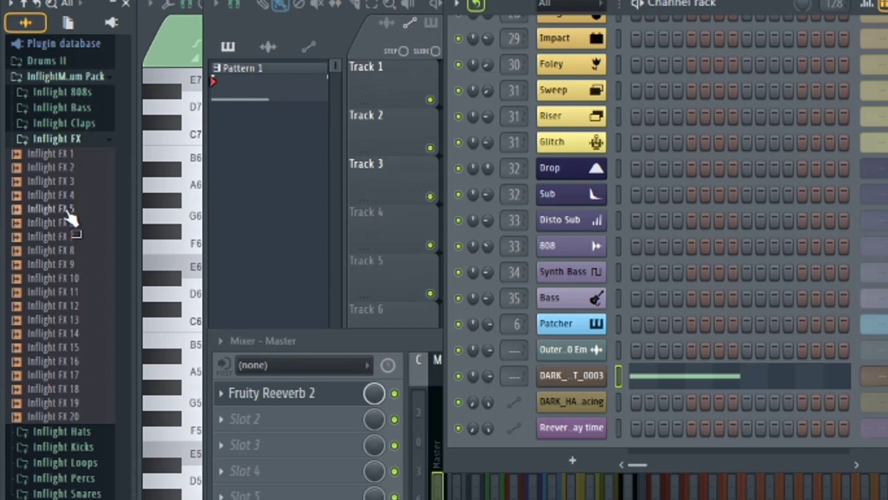
{"action": "left_click_drag", "start_coordinate": [69, 217], "coordinate": [585, 373]}
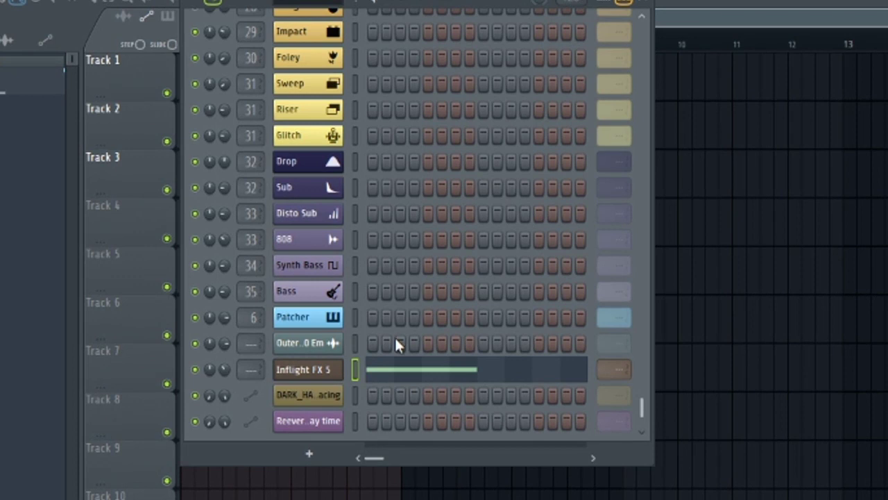
{"action": "key", "text": "space"}
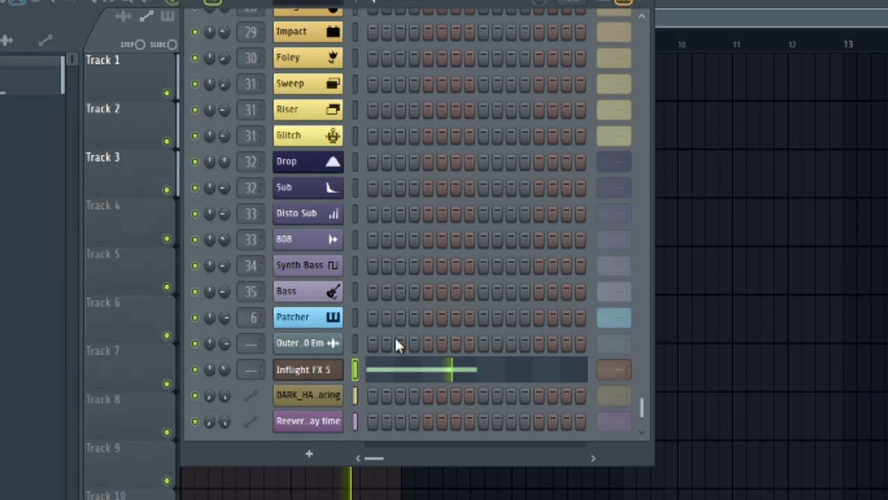
- Automate Inflight FX 5's channel pitch with a clip ramping upward, then play the arrangement
{"action": "left_click", "coordinate": [317, 373]}
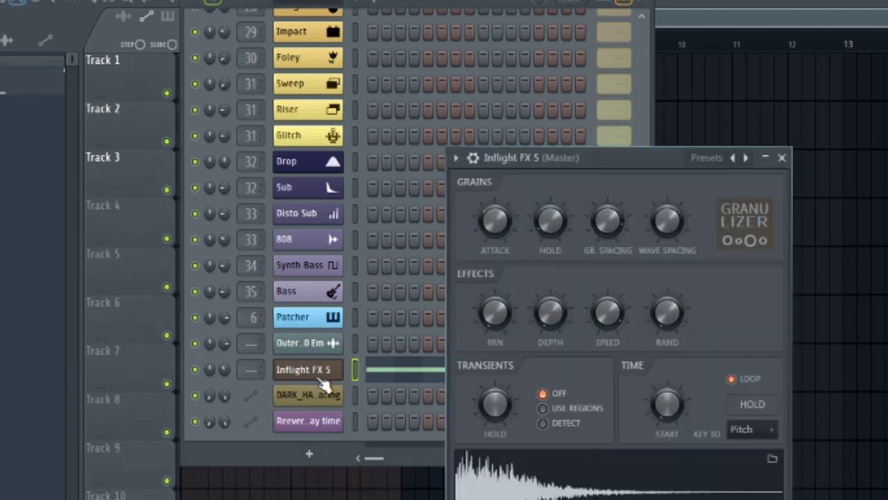
{"action": "left_click", "coordinate": [473, 158]}
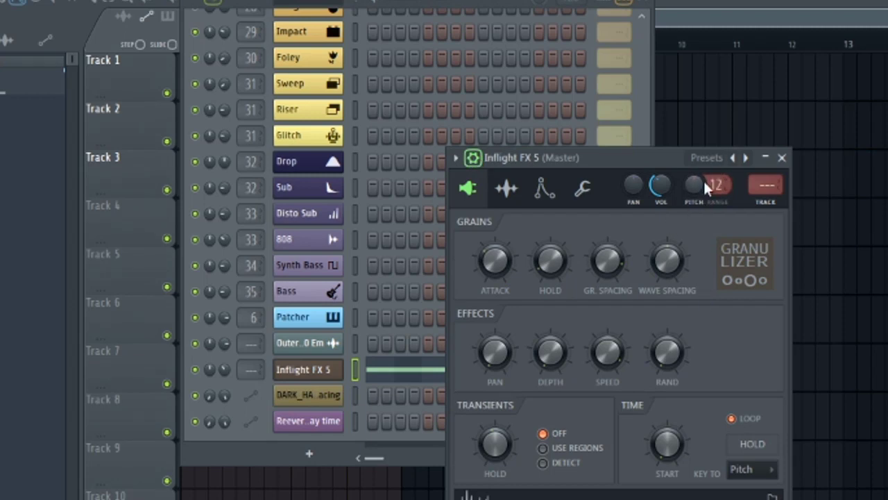
{"action": "right_click", "coordinate": [705, 181]}
{"action": "left_click", "coordinate": [750, 301]}
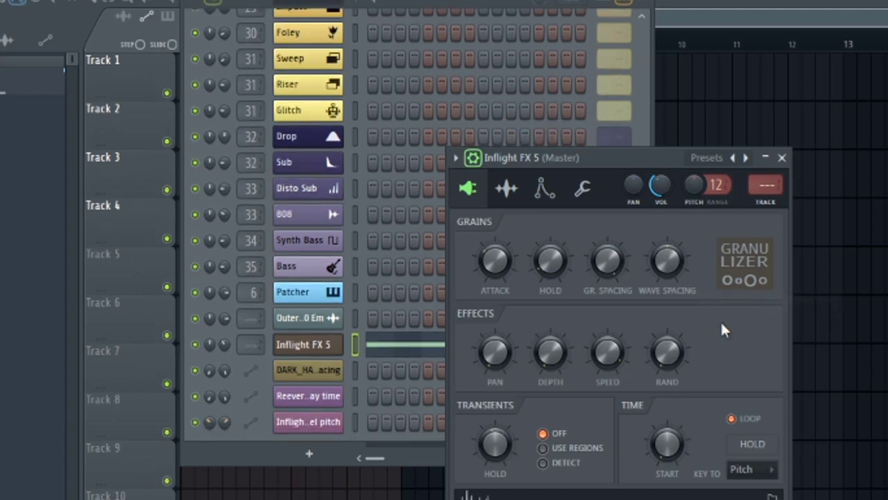
{"action": "left_click", "coordinate": [726, 95]}
{"action": "left_click_drag", "start_coordinate": [404, 224], "coordinate": [401, 204]}
{"action": "key", "text": "space"}
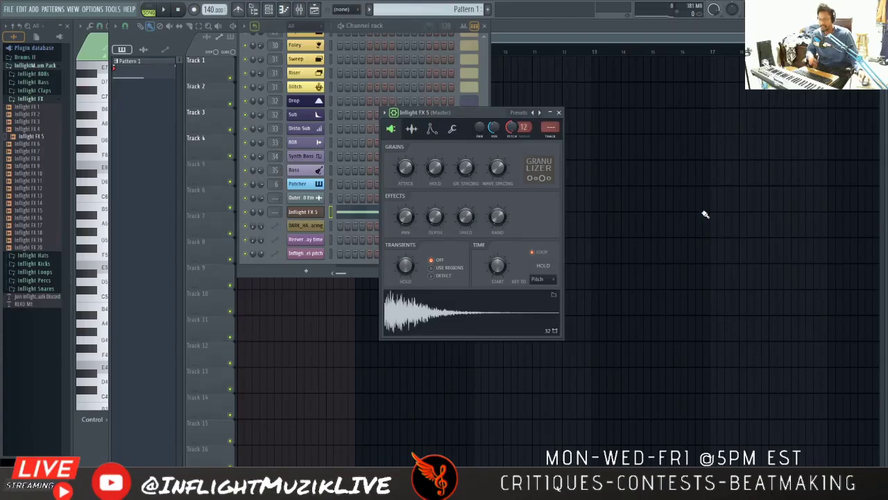
- Automate Grain hold time and reshape the clip into a rising eight-step staircase sequence
{"action": "right_click", "coordinate": [438, 171]}
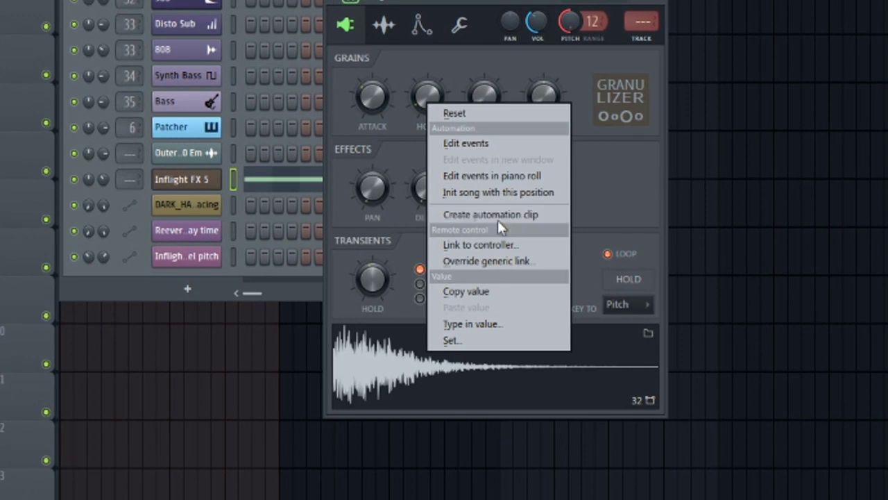
{"action": "left_click", "coordinate": [454, 59]}
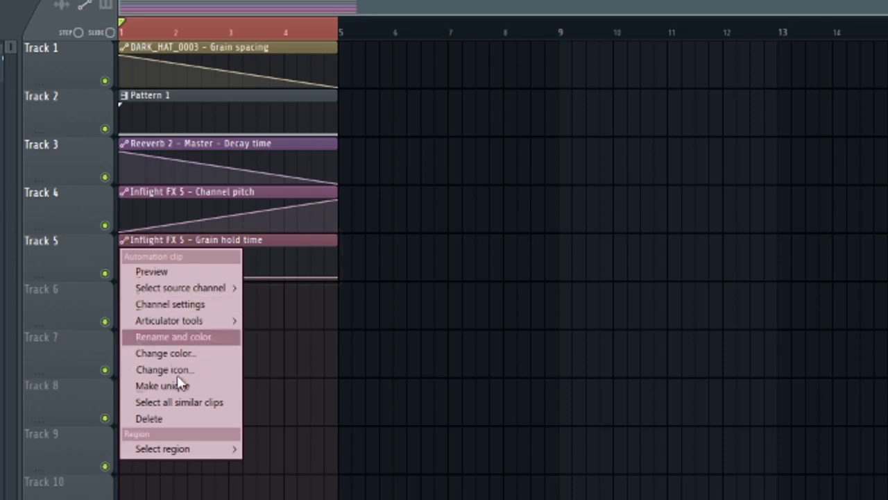
{"action": "mouse_move", "coordinate": [229, 320]}
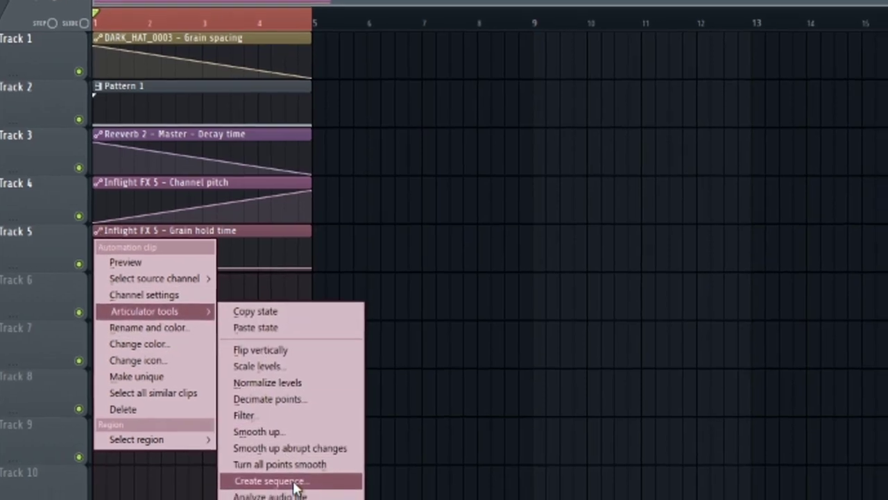
{"action": "left_click", "coordinate": [322, 490]}
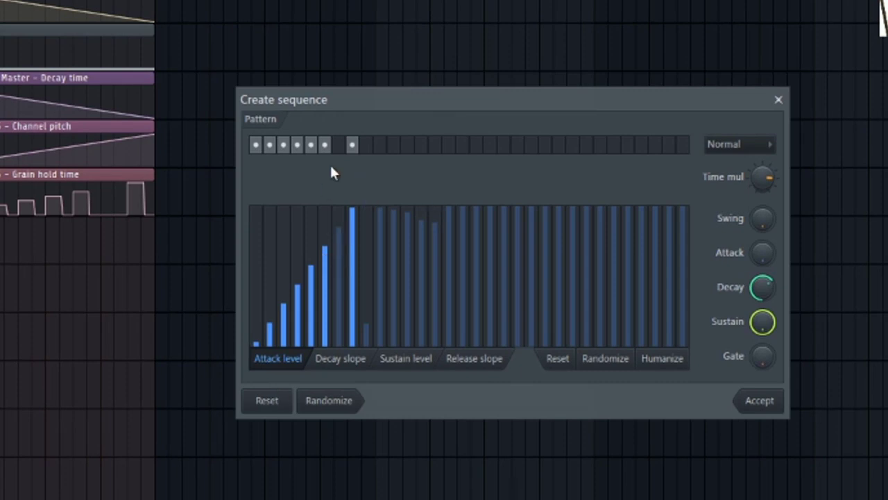
{"action": "left_click", "coordinate": [340, 146]}
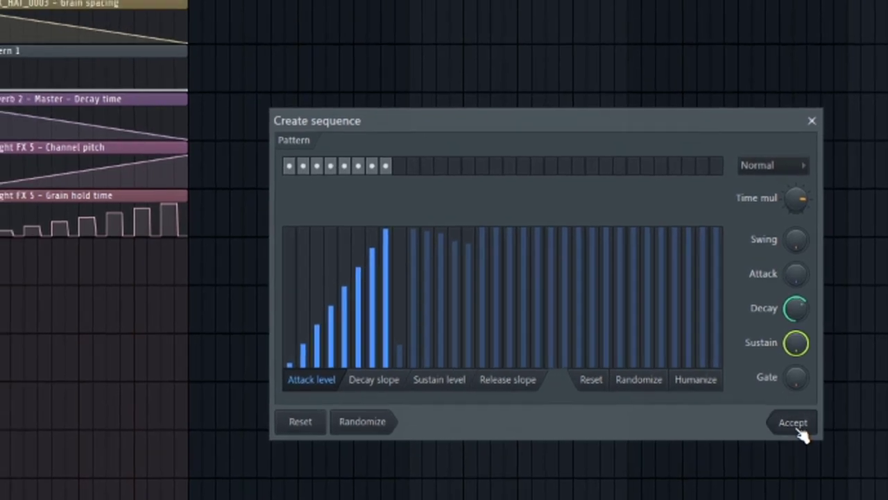
{"action": "left_click", "coordinate": [764, 406]}
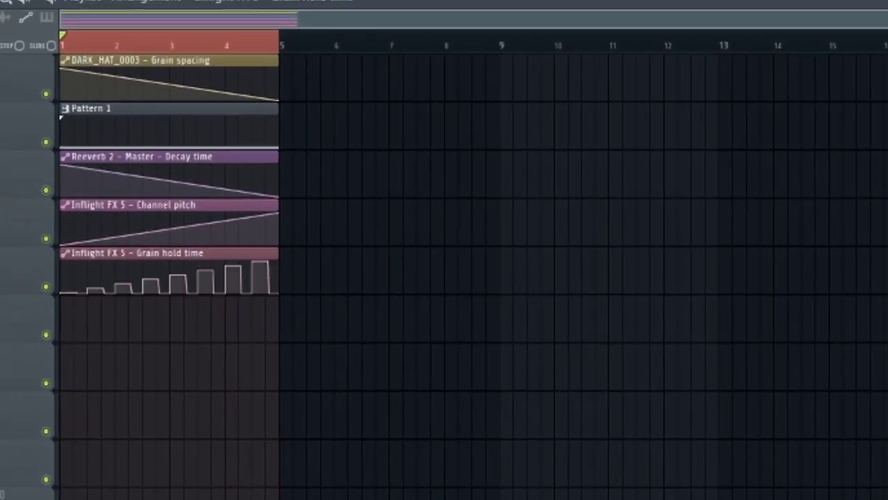
- Play back the full five-track riser arrangement
{"action": "key", "text": "space"}
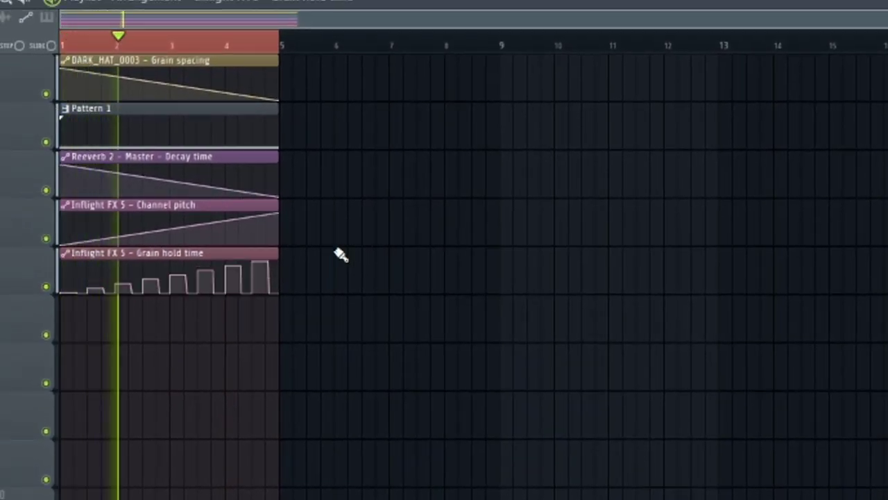